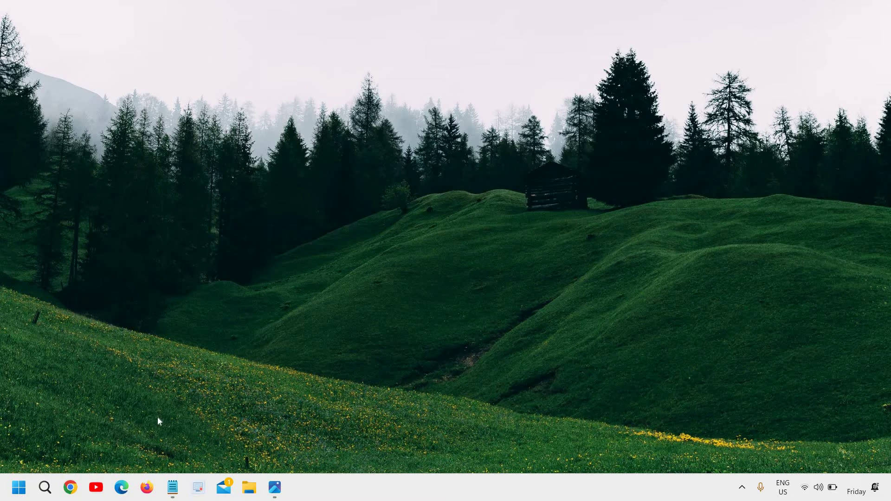
Restore the PRNT SCRN.jpeg photo in Photos, zoomed in on the circled prt sc key
click(276, 490)
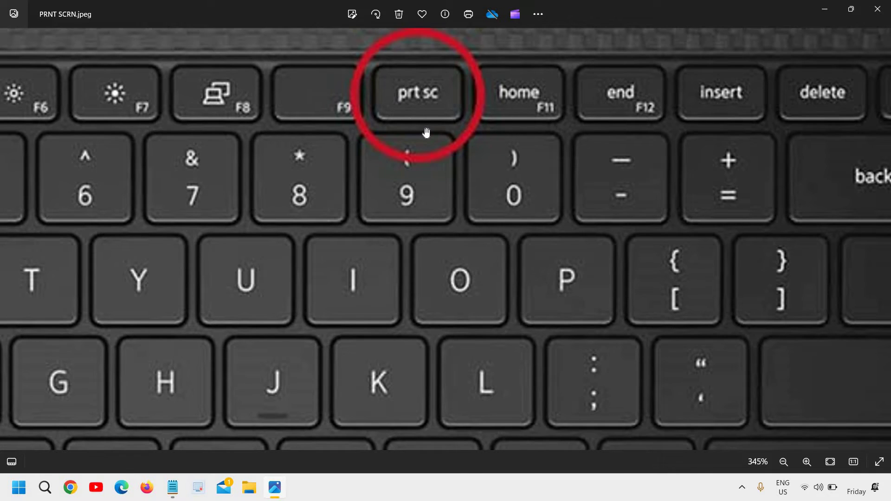
scroll(419, 108, up, 2)
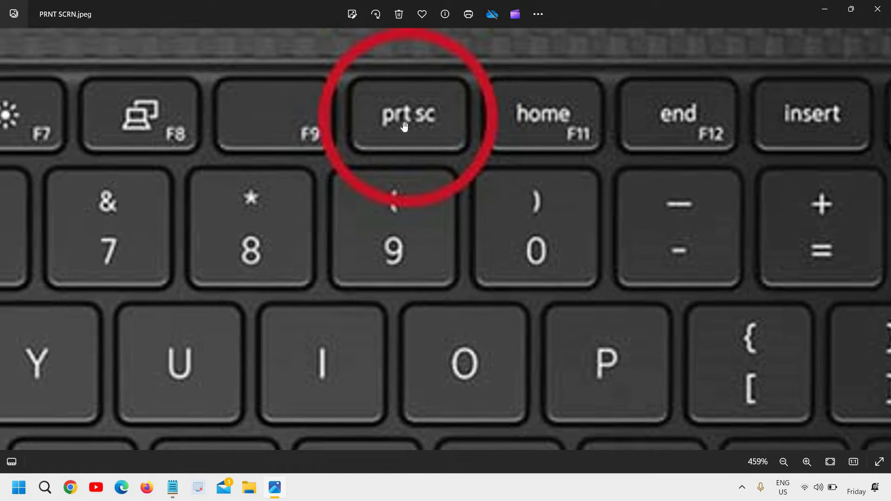
Capture a rectangular snip of the forest area using the Win+Shift+S snipping overlay
key(super+s)
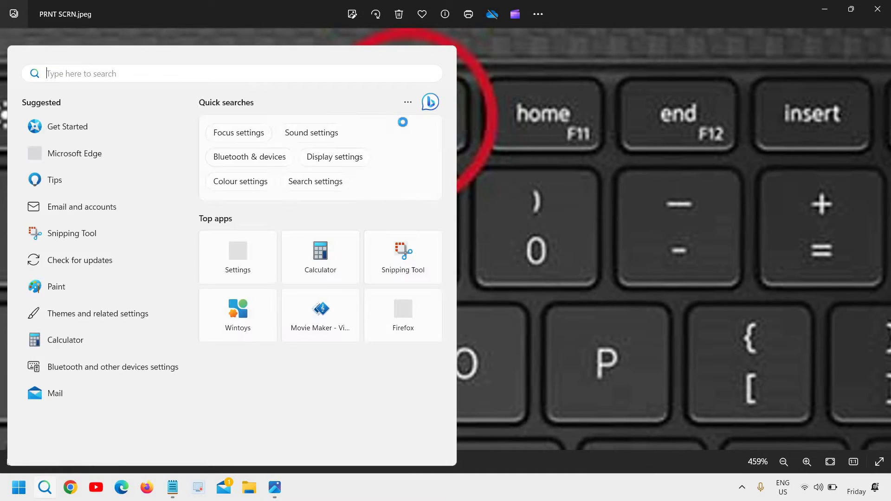
key(super+d)
key(Print)
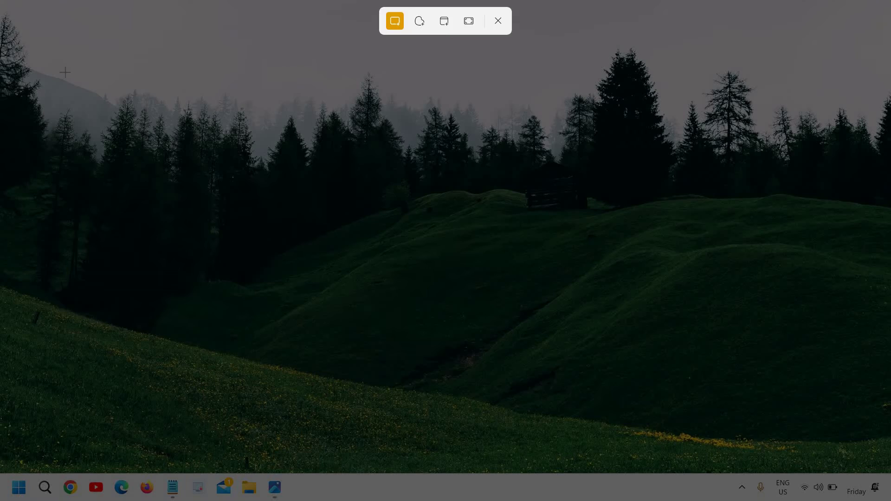
drag(64, 72, 437, 277)
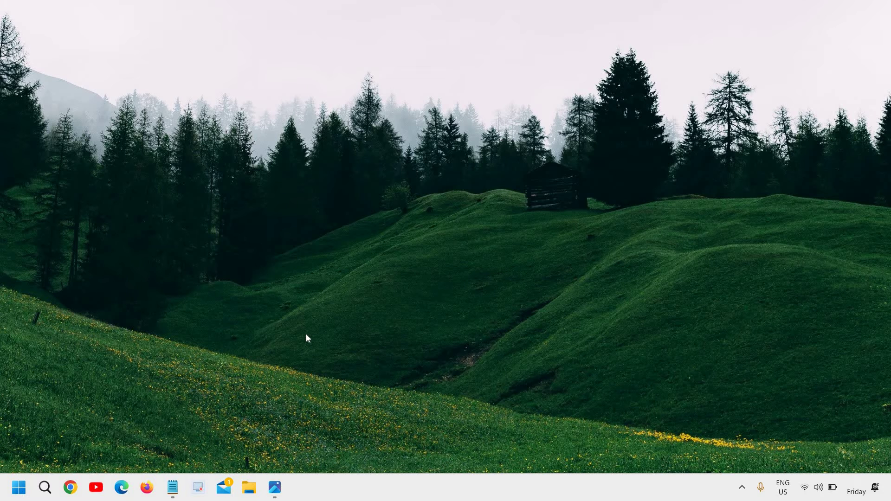
click(275, 486)
scroll(250, 392, down, 3)
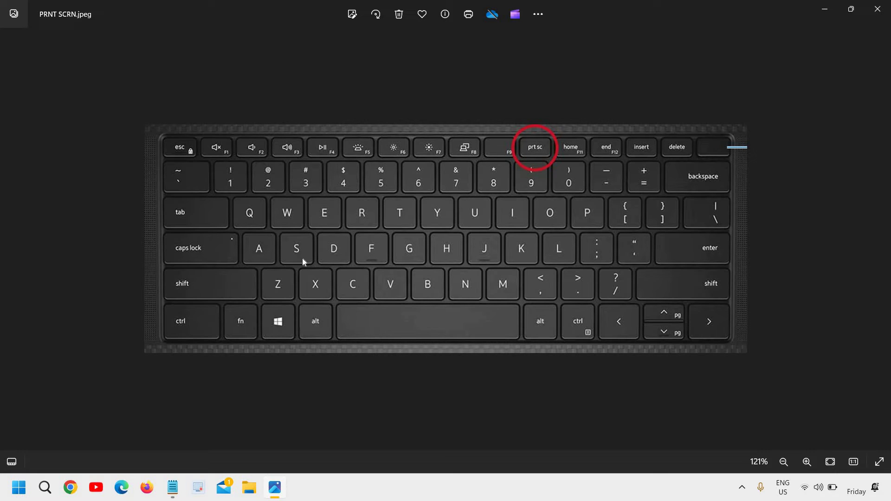
scroll(293, 318, up, 2)
scroll(255, 374, up, 1)
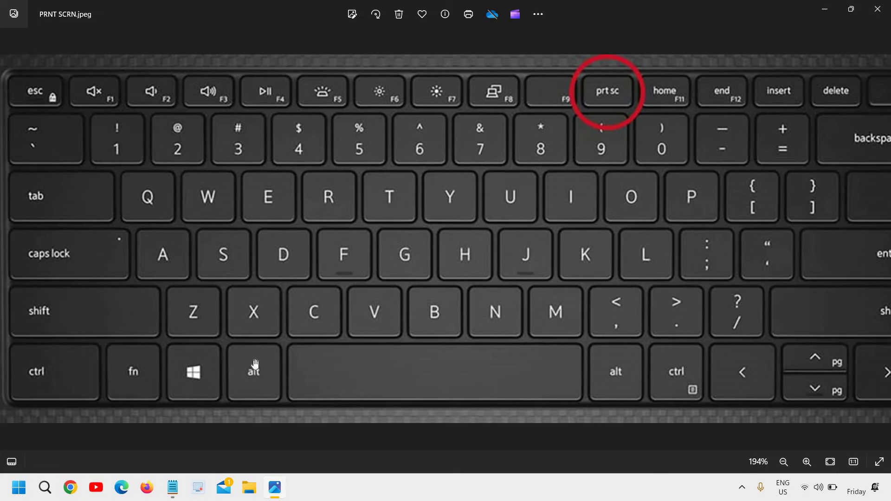
scroll(194, 372, up, 2)
key(super+d)
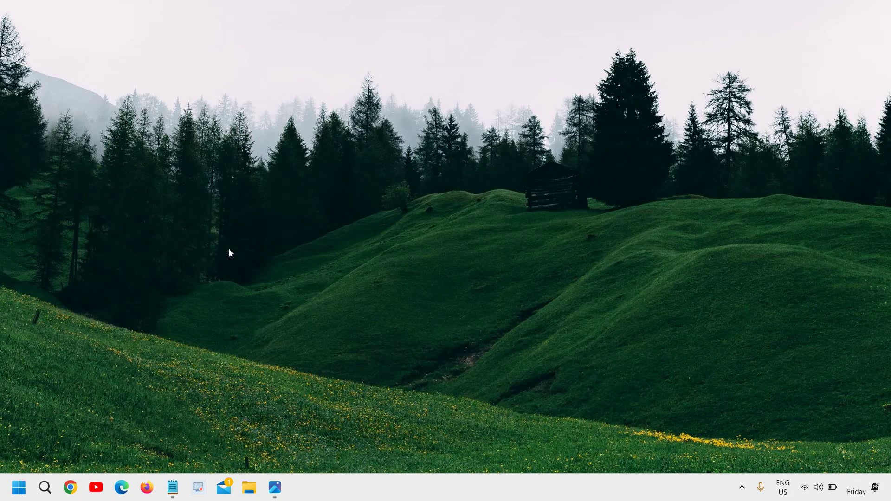
key(super+shift+s)
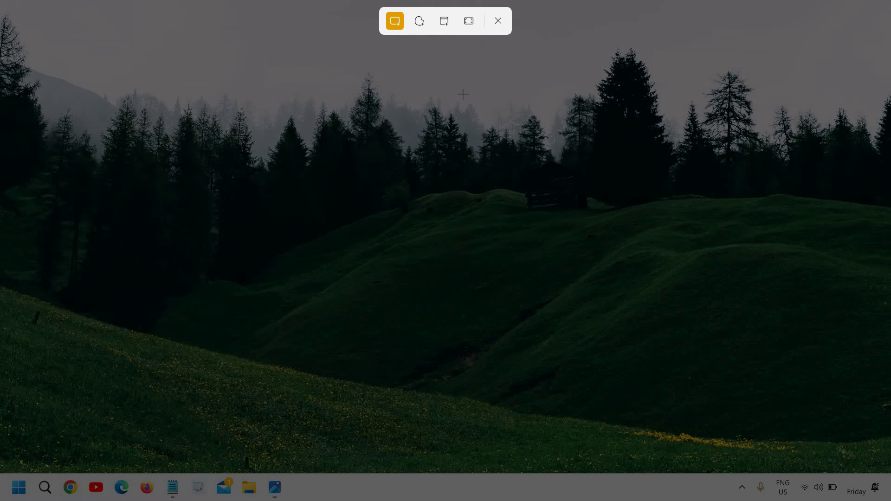
Dismiss the capture overlay and launch Snipping Tool through a Windows Search for 'SNIP'
click(499, 21)
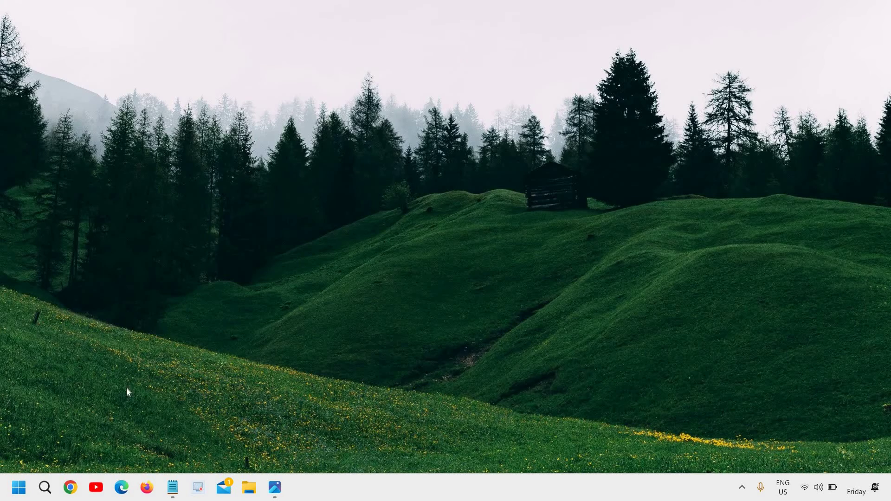
click(44, 487)
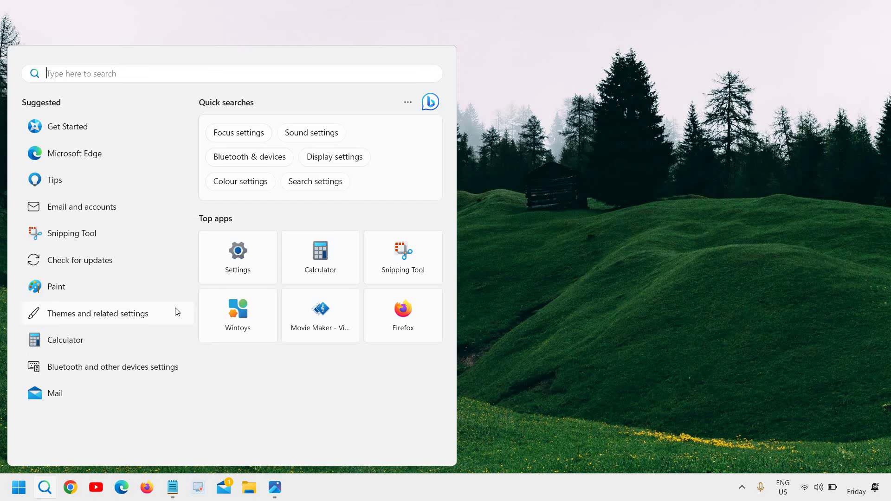
text(SNI)
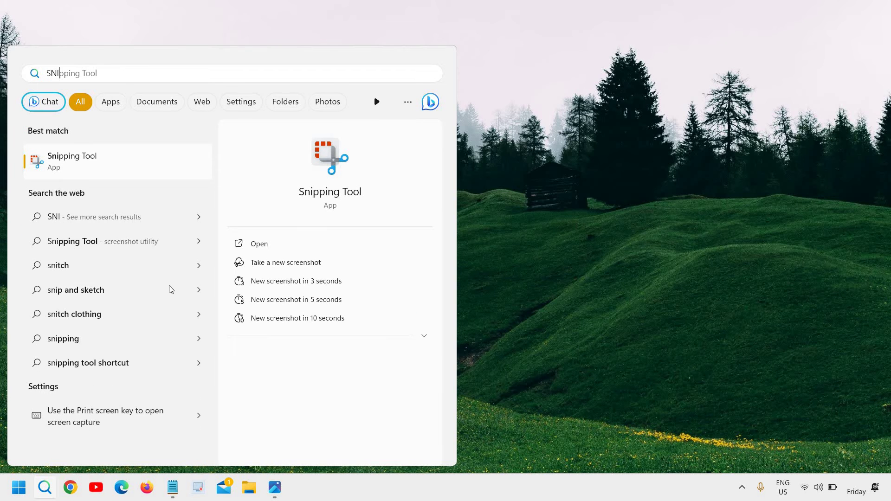
click(579, 176)
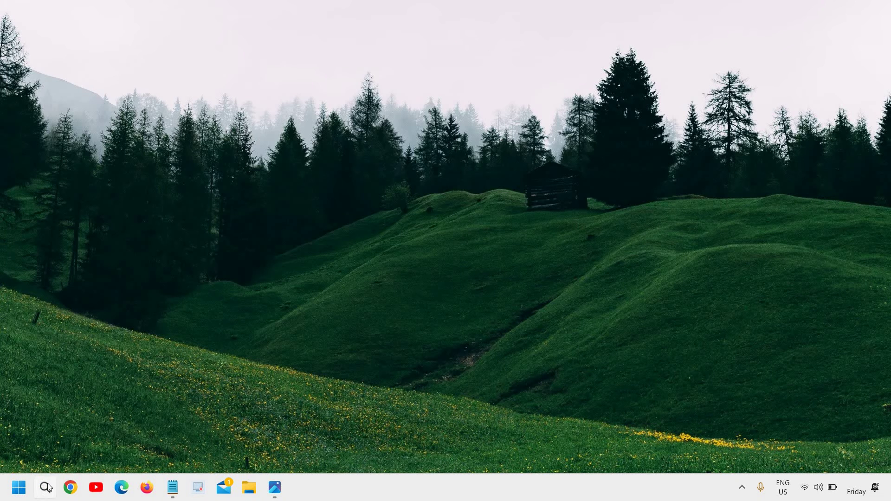
click(46, 487)
text(SNIP)
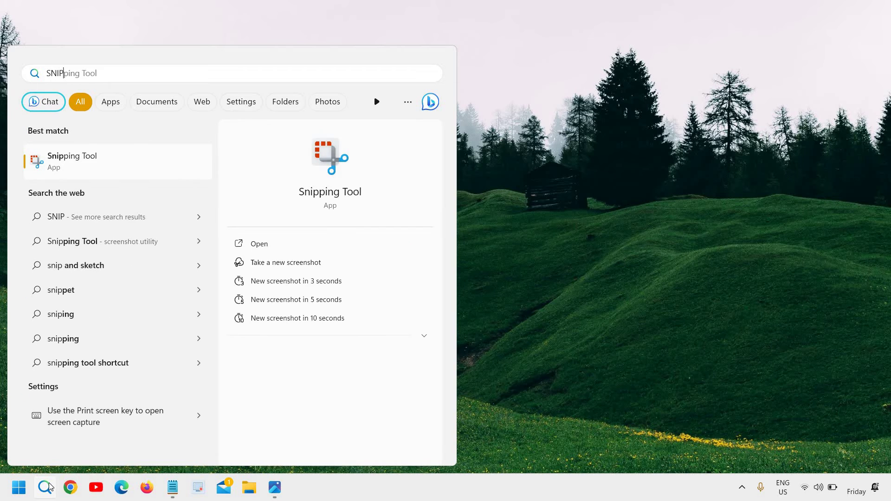
click(118, 166)
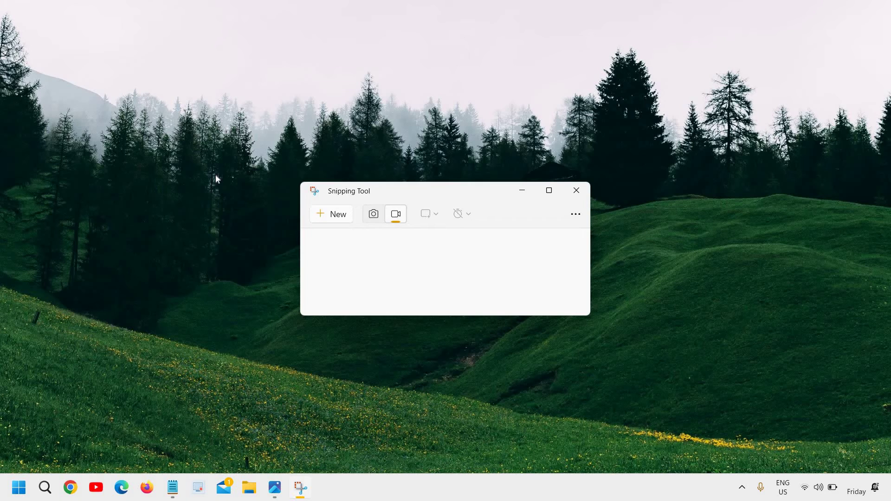
Take a new Full screen screenshot of the desktop in Snipping Tool's screenshot mode
click(338, 221)
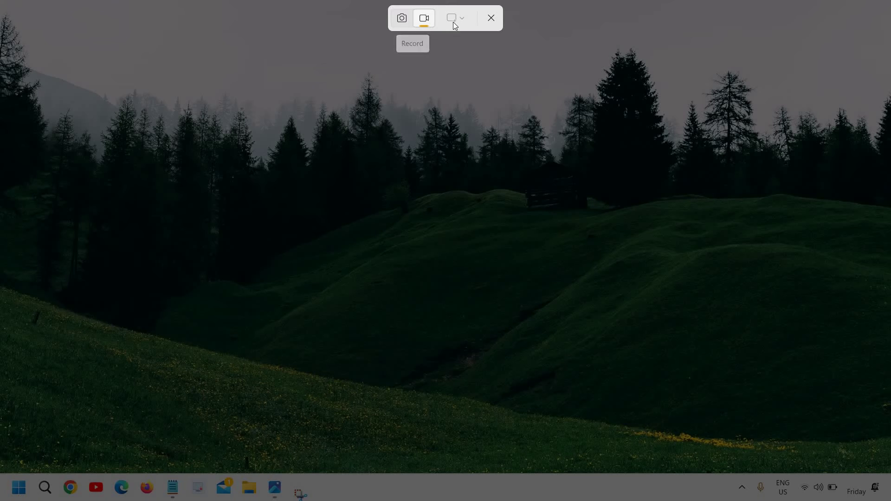
click(402, 20)
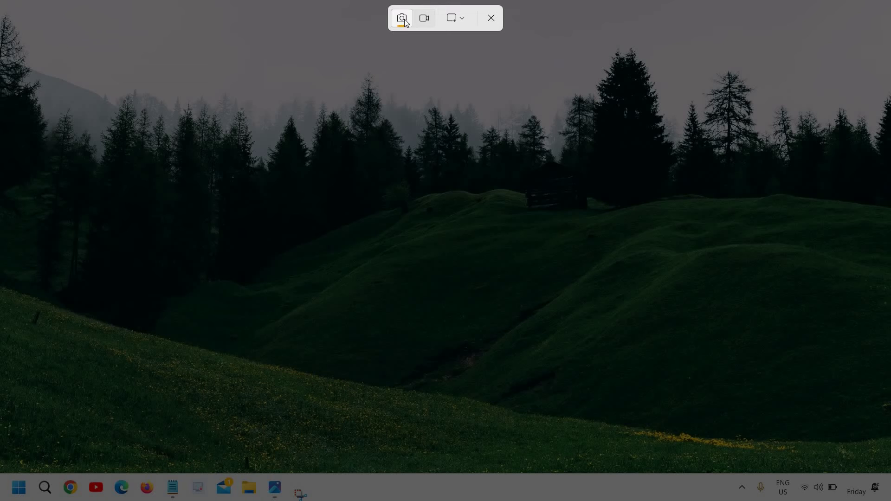
click(401, 22)
click(452, 17)
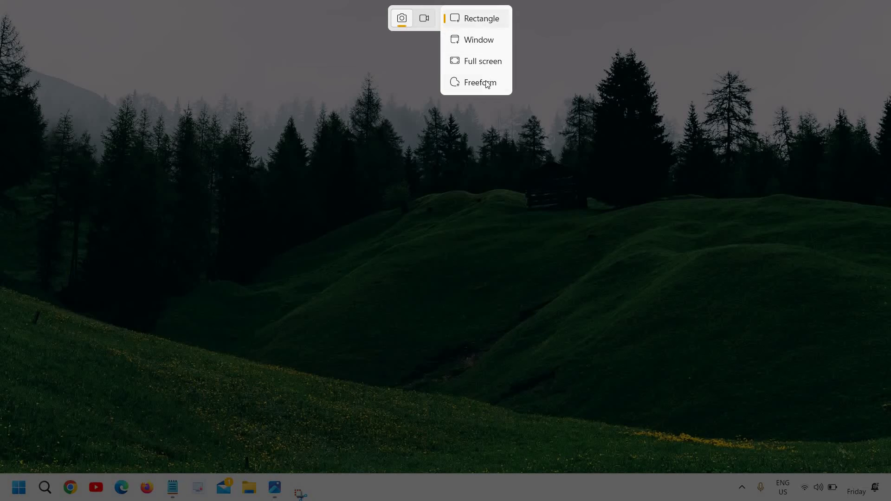
click(482, 62)
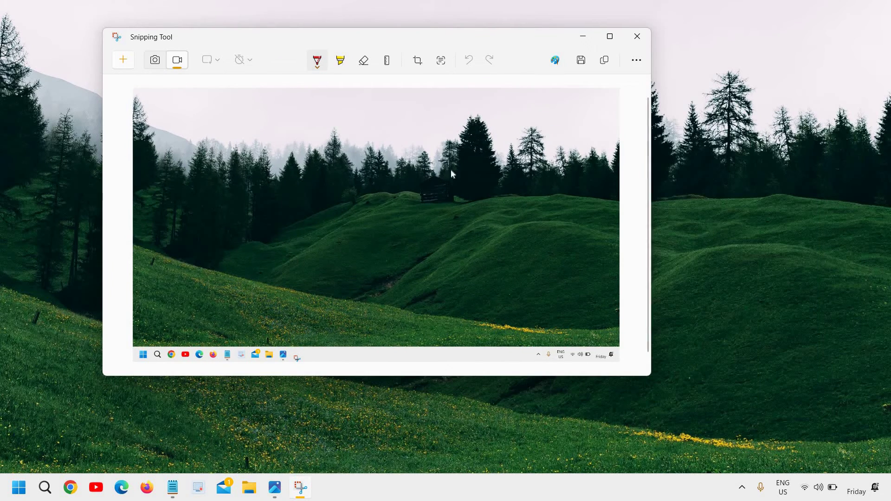
Close the captured snip and relaunch Snipping Tool maximized from Windows Search
click(637, 37)
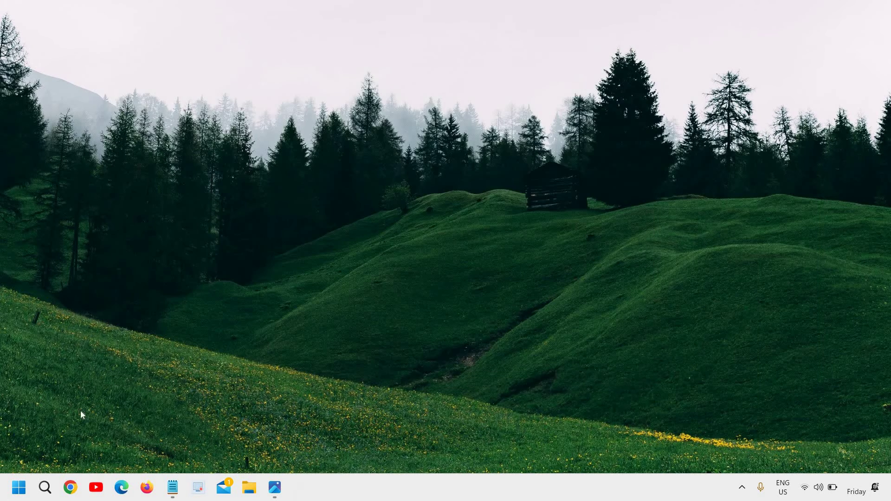
click(44, 487)
text(SN)
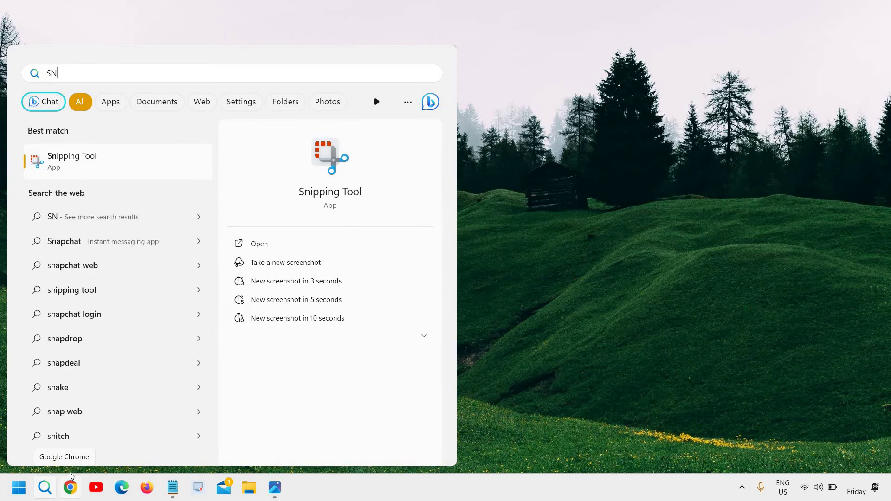
text(IP)
click(75, 162)
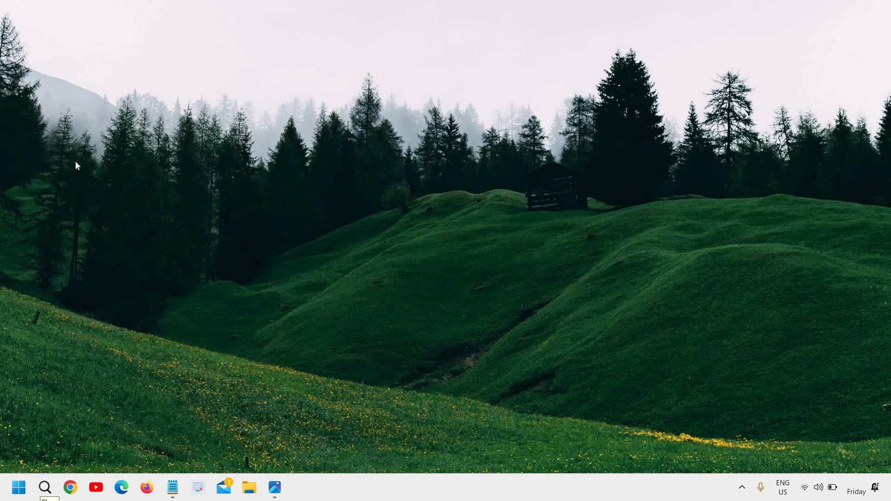
click(547, 190)
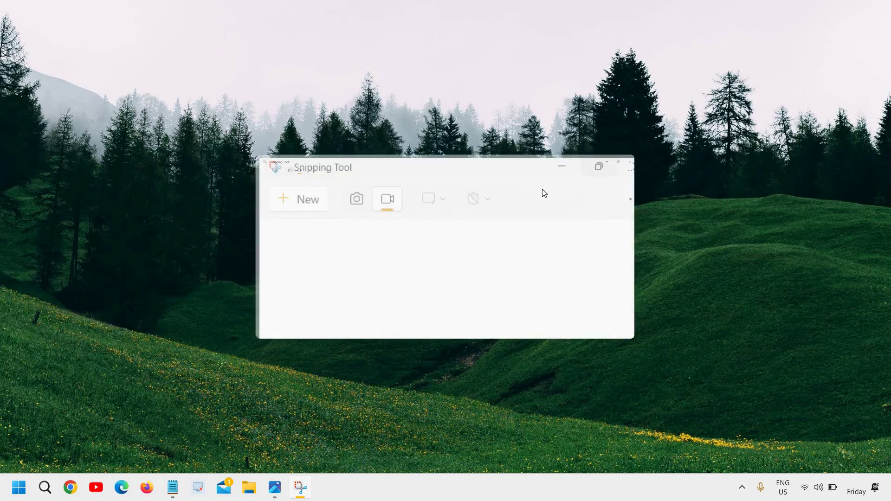
Set Snipping Tool to Rectangle screenshot mode and minimize it to the desktop
click(74, 30)
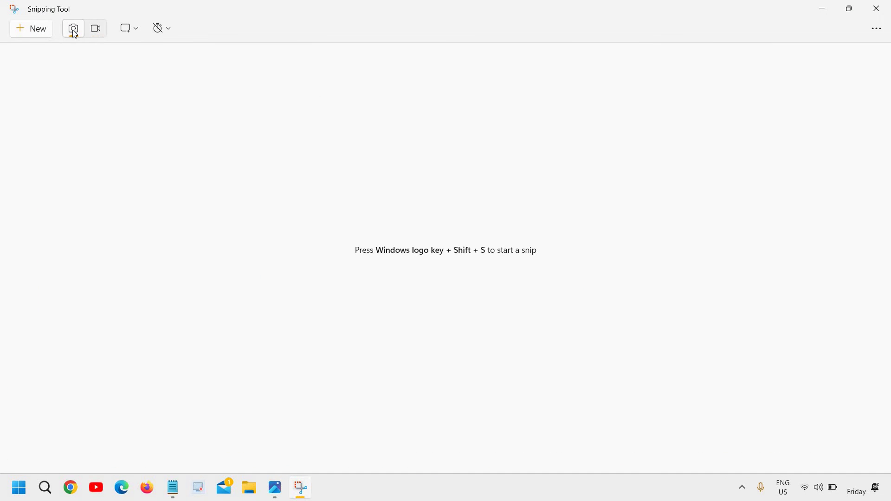
click(137, 35)
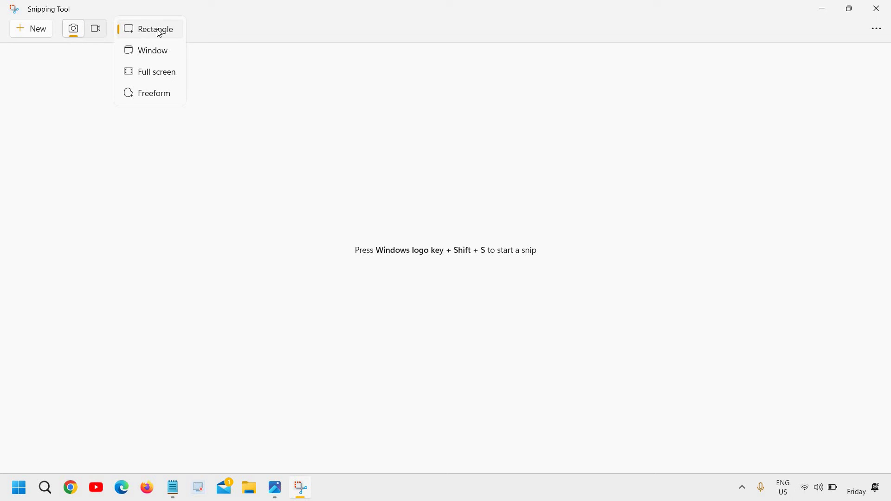
click(153, 35)
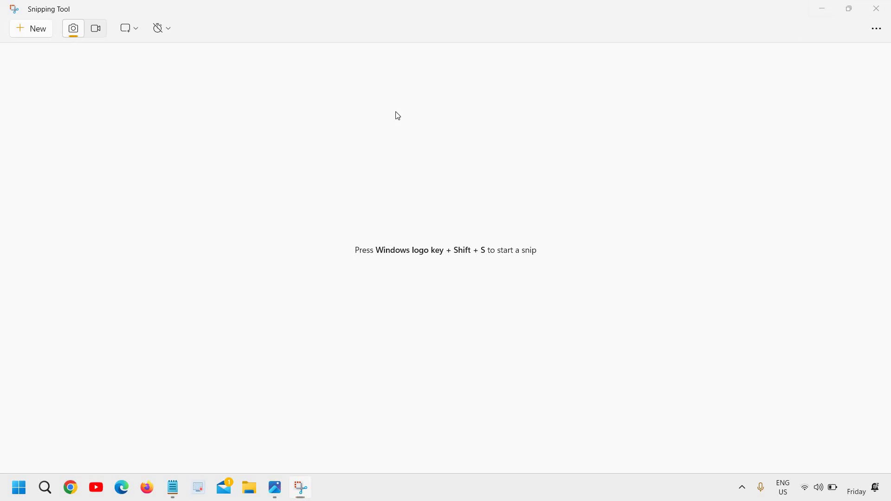
key(super+shift+s)
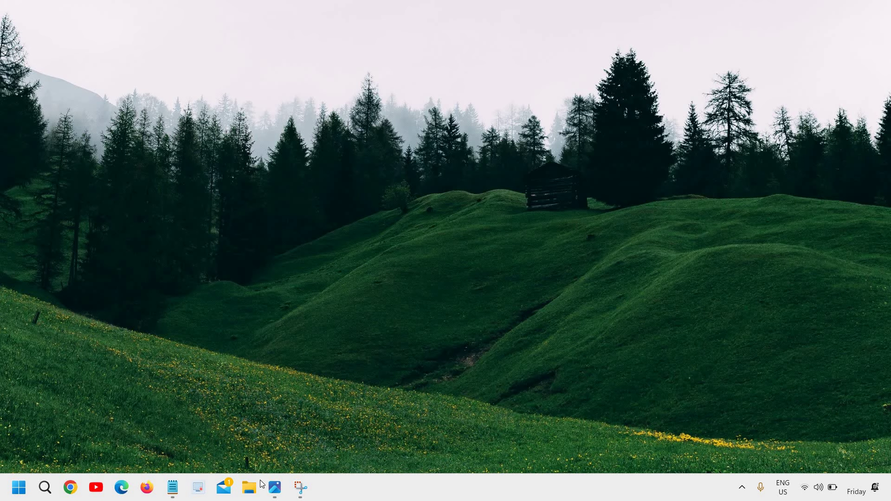
Restore the minimized Snipping Tool window from the taskbar and quit it
click(300, 487)
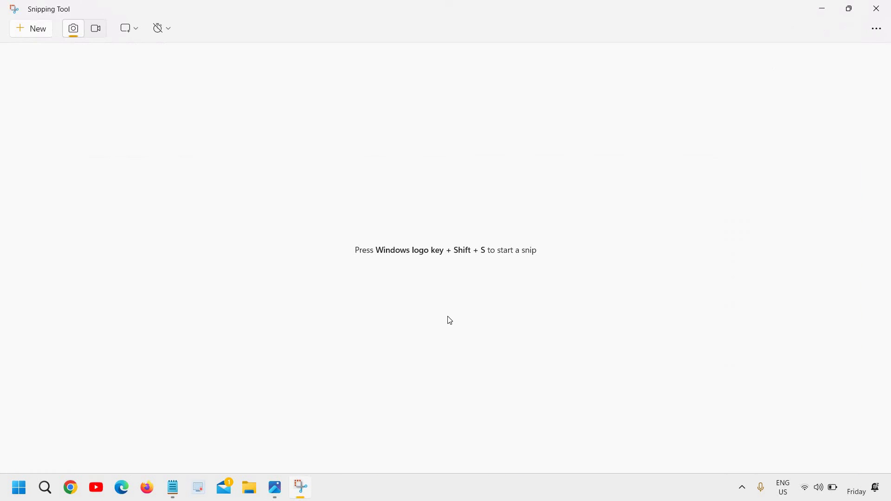
click(876, 6)
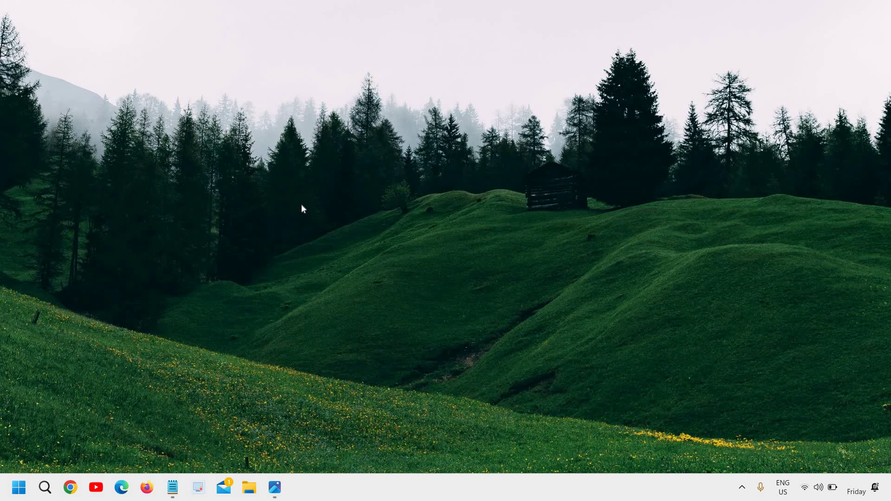